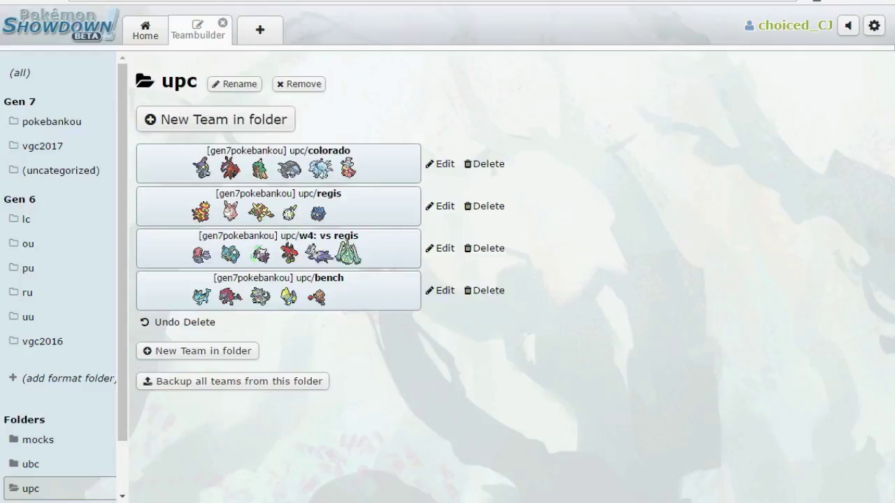
Open the team "w4: vs regis" and examine Accelgor's moves, ability and EV spread.
click(356, 242)
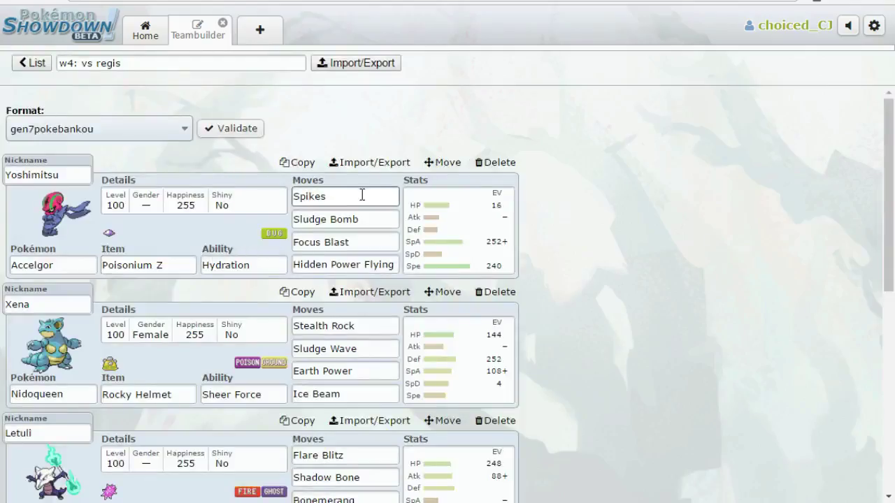
click(371, 193)
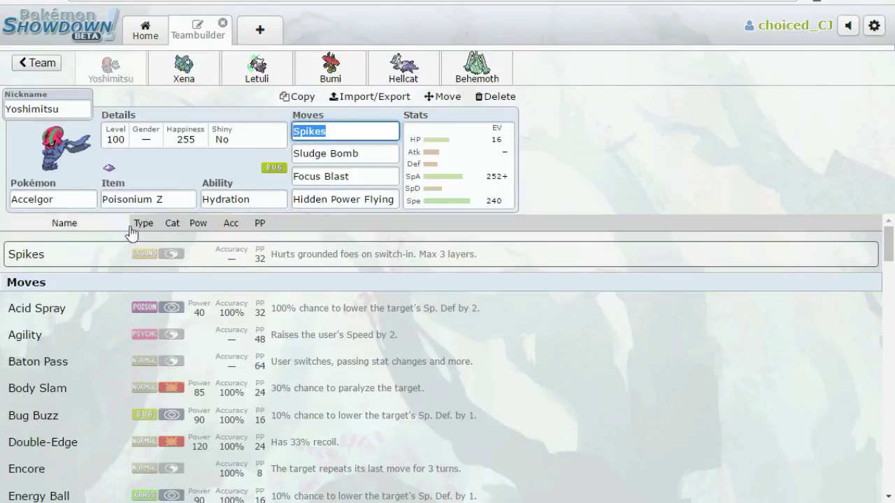
click(258, 197)
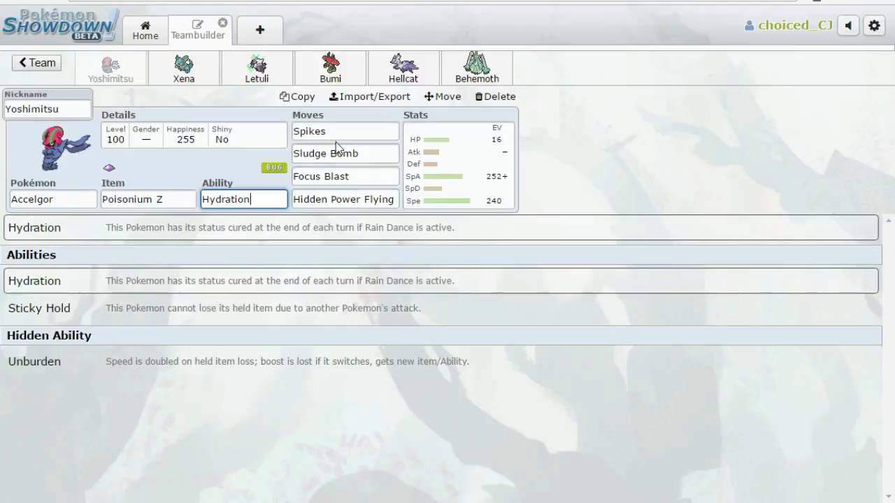
click(398, 200)
click(375, 173)
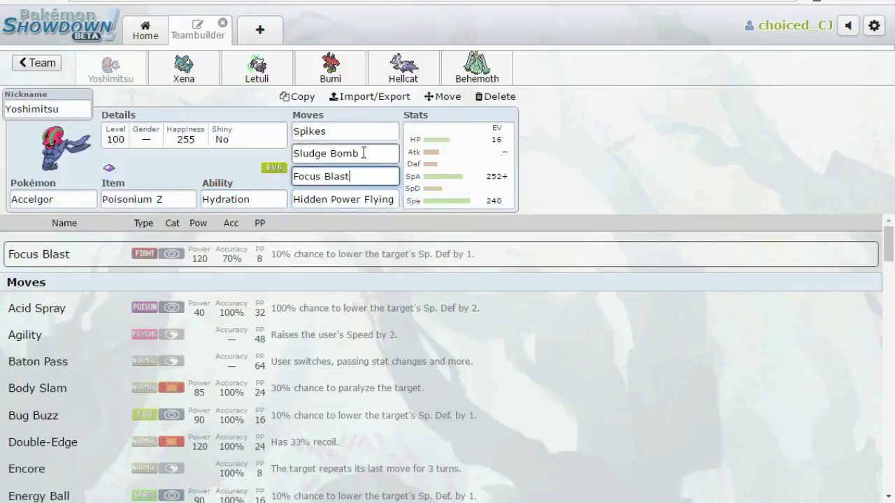
click(365, 151)
click(444, 185)
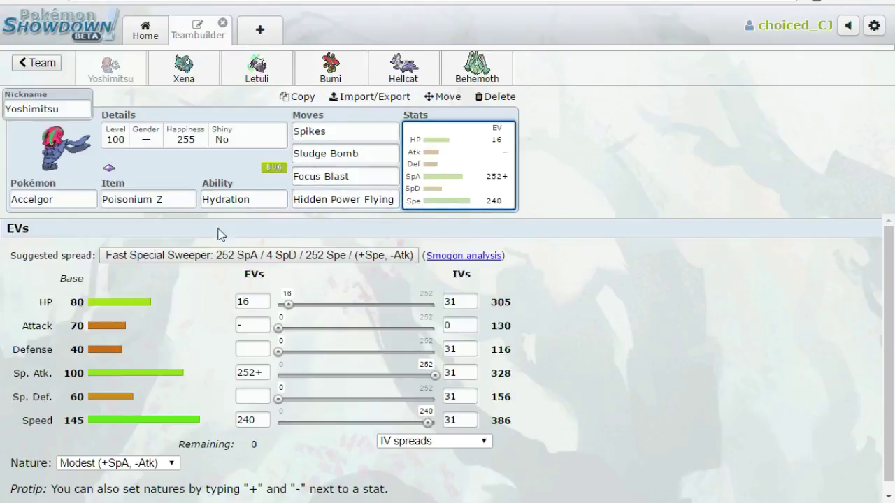
Review the sets and EV spreads of Nidoqueen and Marowak-Alola.
click(184, 78)
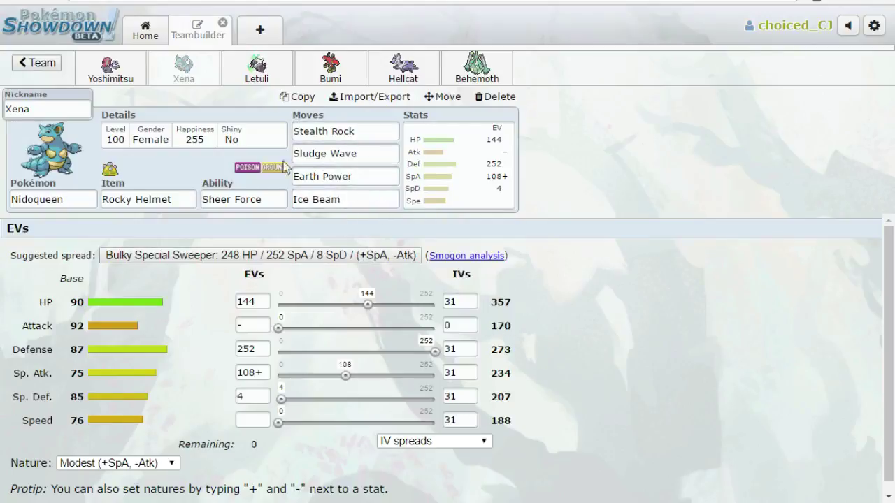
click(246, 82)
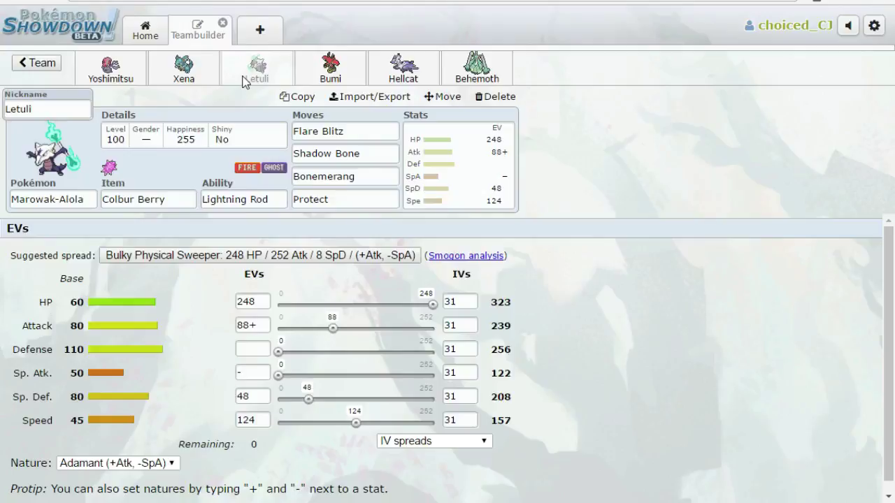
Examine Tapu Bulu's four moves and its EV spread, including the Defense investment.
click(322, 84)
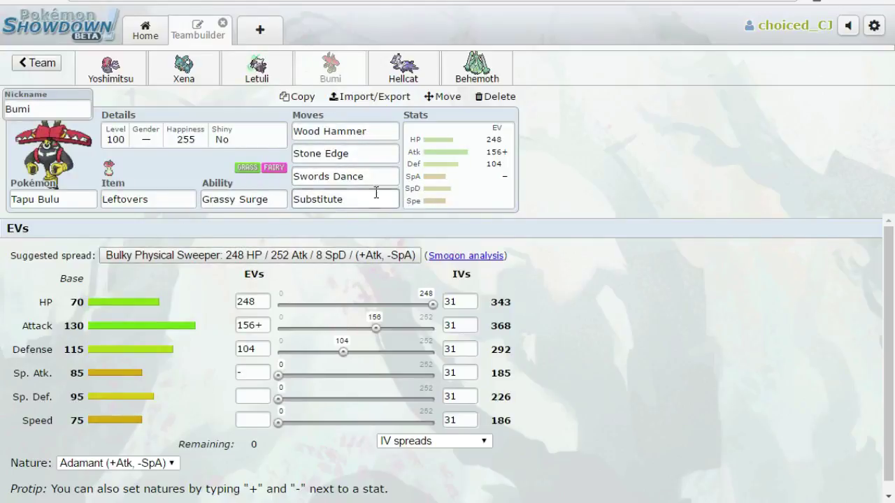
click(362, 153)
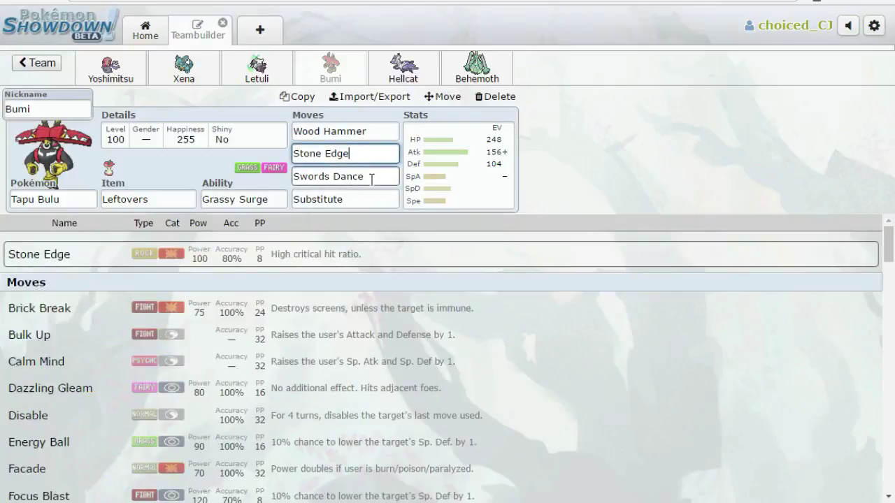
click(361, 176)
click(375, 200)
click(366, 133)
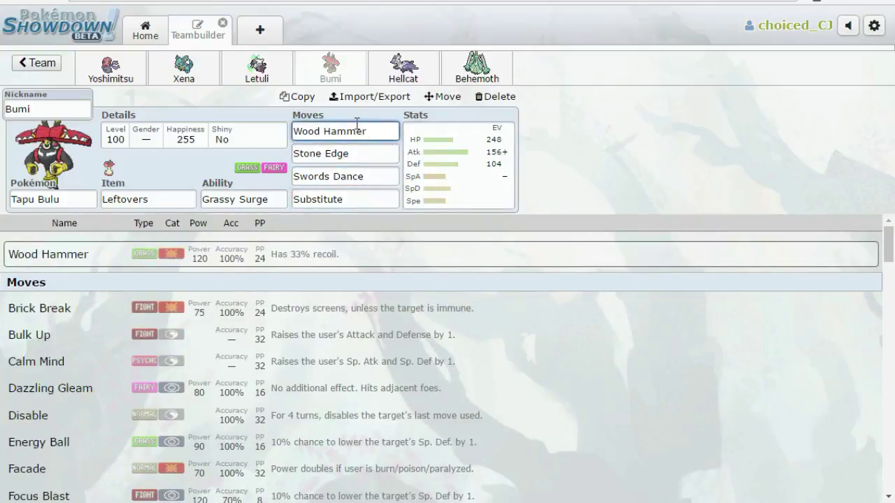
click(378, 199)
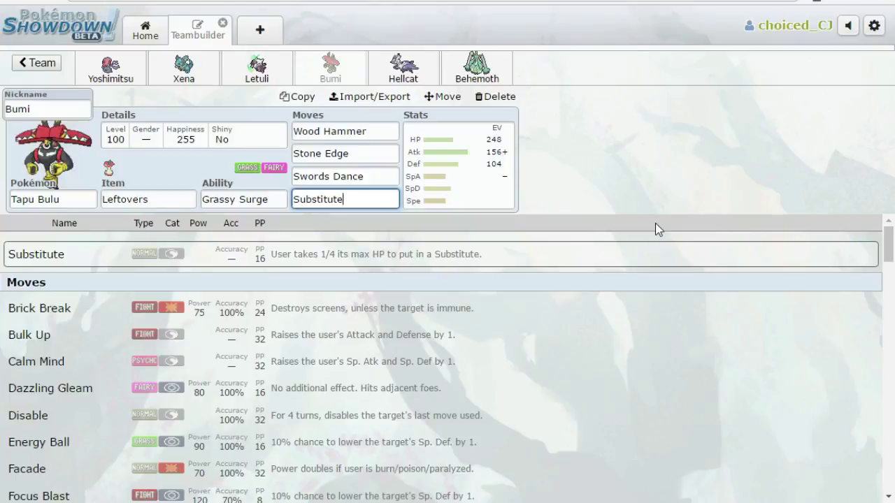
click(476, 176)
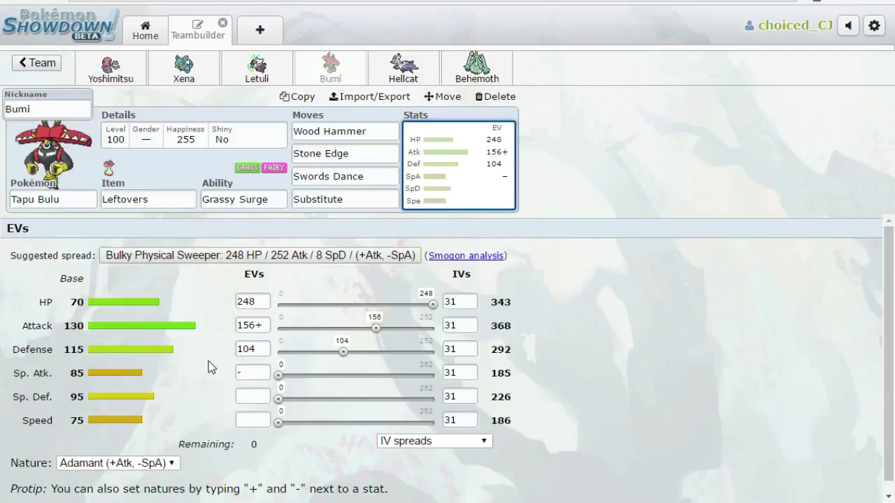
click(268, 348)
Recheck Tapu Bulu's Swords Dance, Wood Hammer and Stone Edge move details.
click(377, 177)
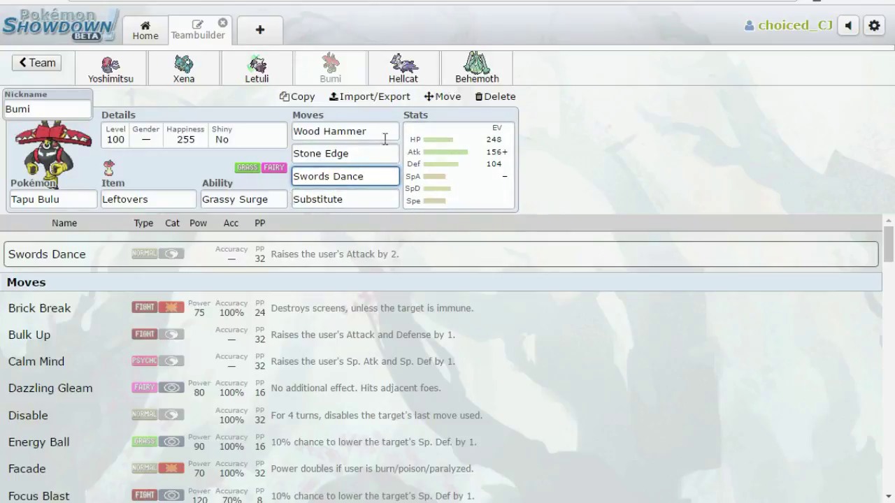
click(360, 132)
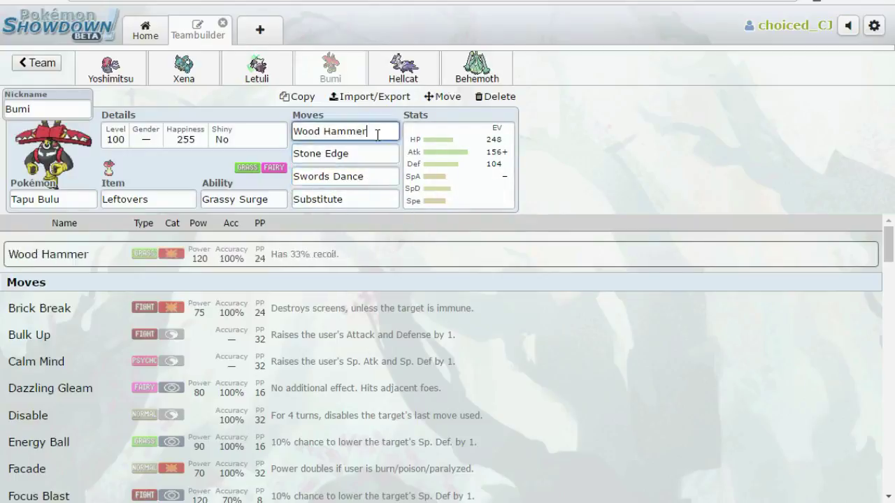
click(389, 151)
click(358, 130)
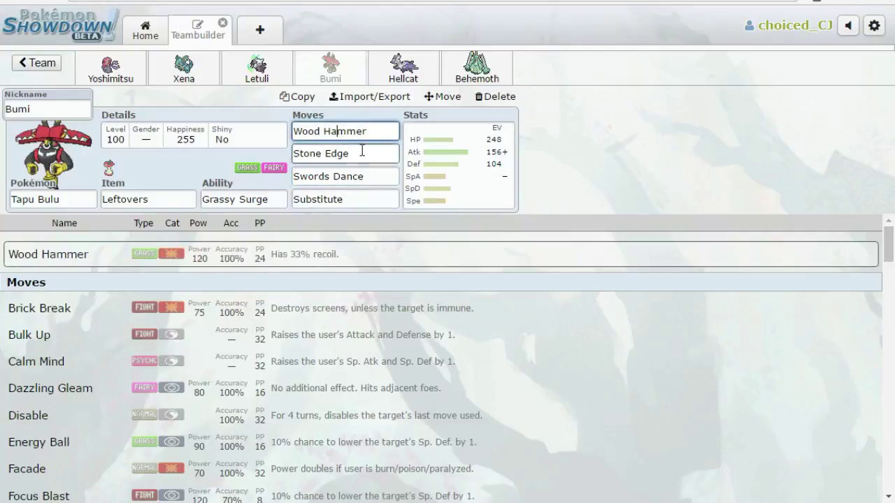
click(362, 151)
click(357, 129)
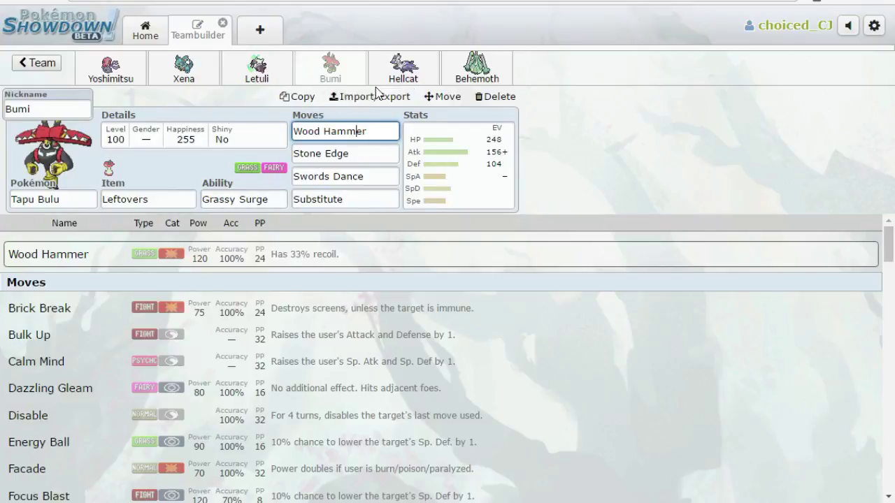
Examine Latias-Mega's set and its EV spread, focusing on the Defense and Speed investment.
click(401, 78)
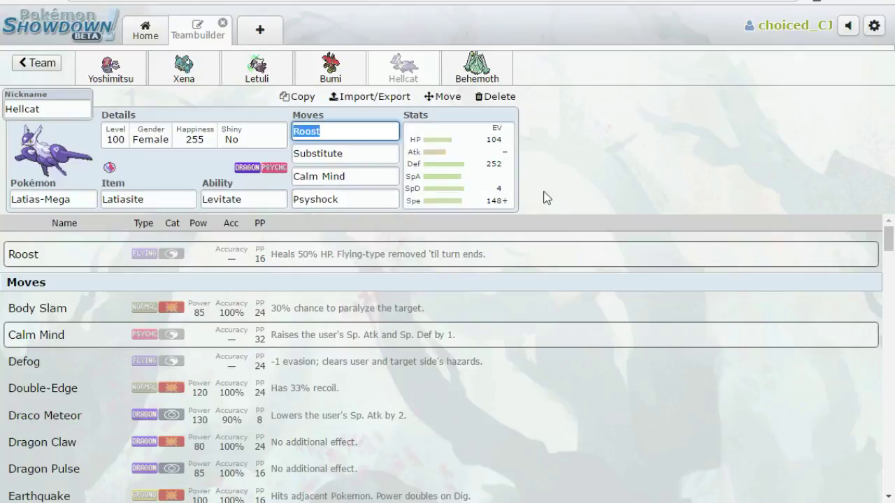
click(439, 163)
click(256, 348)
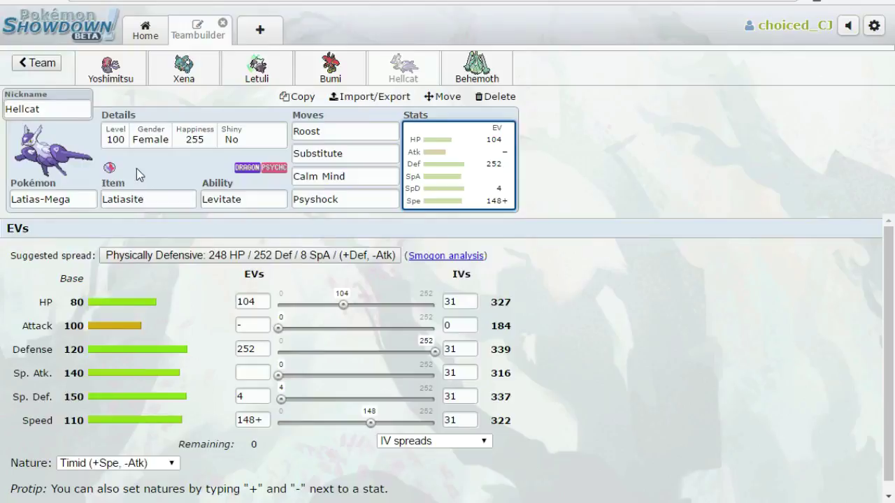
click(267, 419)
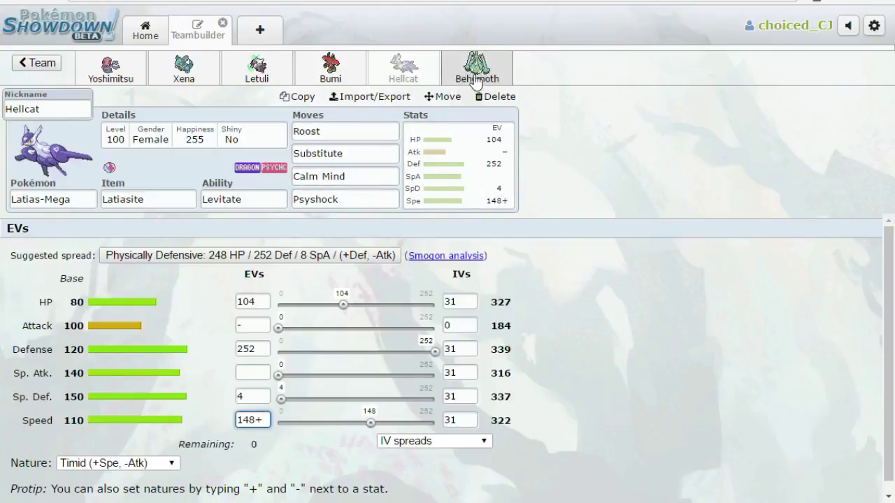
Check Celesteela's set and Speed EVs, and return to the upc folder's team list.
click(475, 79)
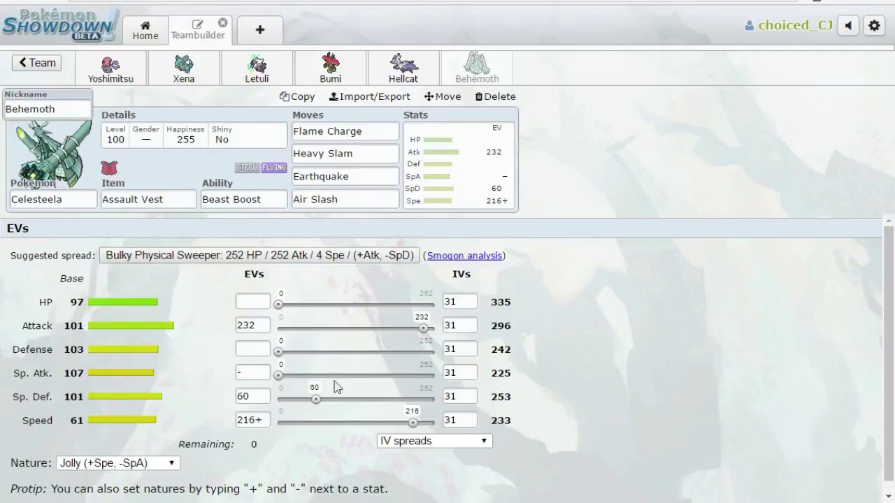
click(239, 420)
click(38, 63)
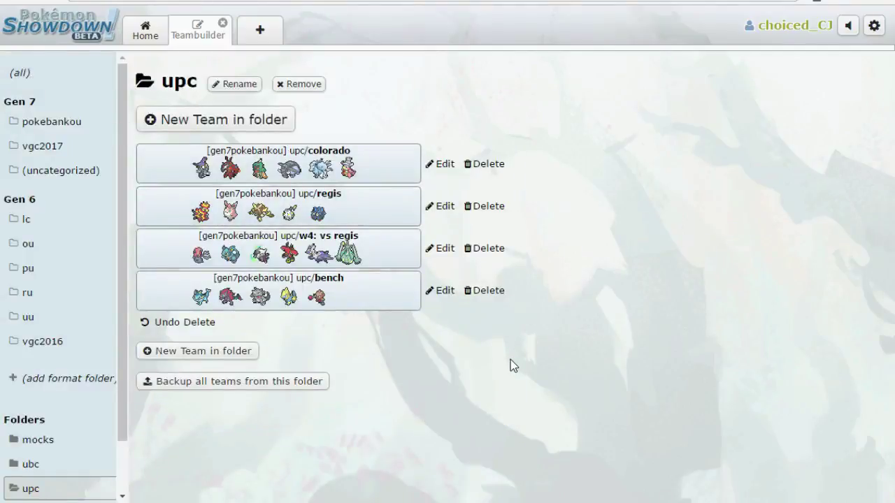